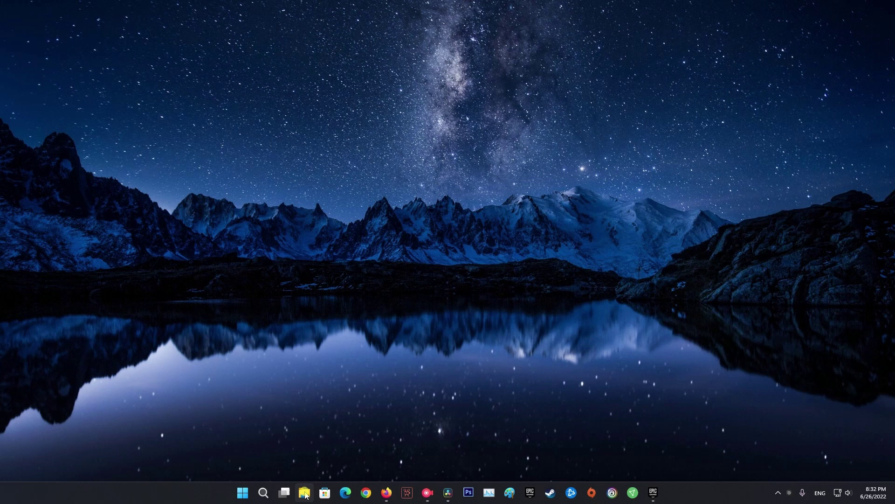
Browse to D:\Game\FallGuys in File Explorer and select FallGuys_client_game.
{"action": "left_click", "coordinate": [305, 493]}
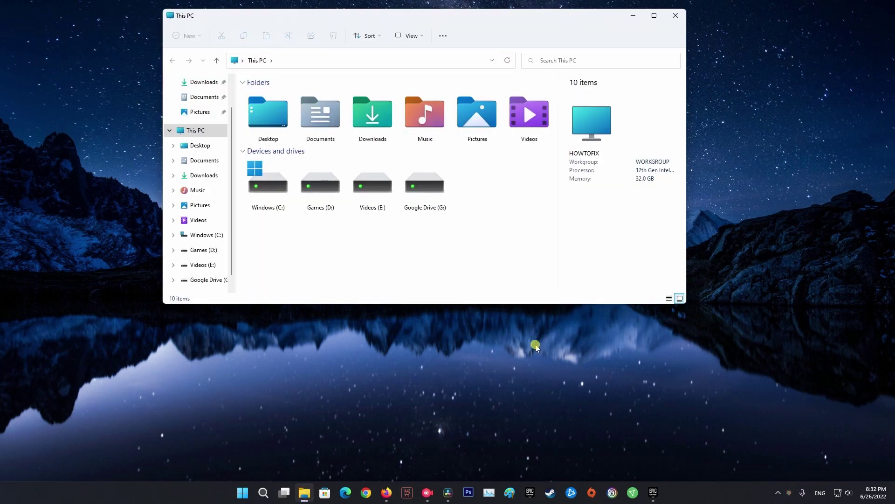
{"action": "double_click", "coordinate": [371, 186]}
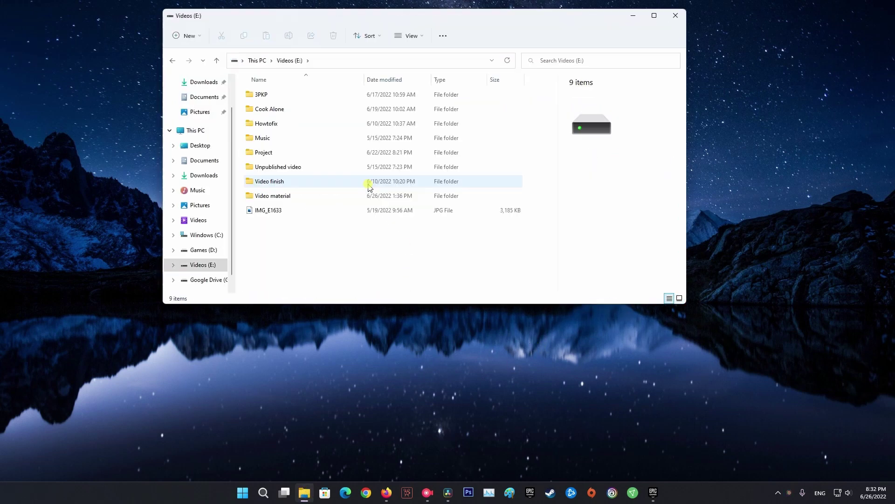
{"action": "left_click", "coordinate": [200, 250]}
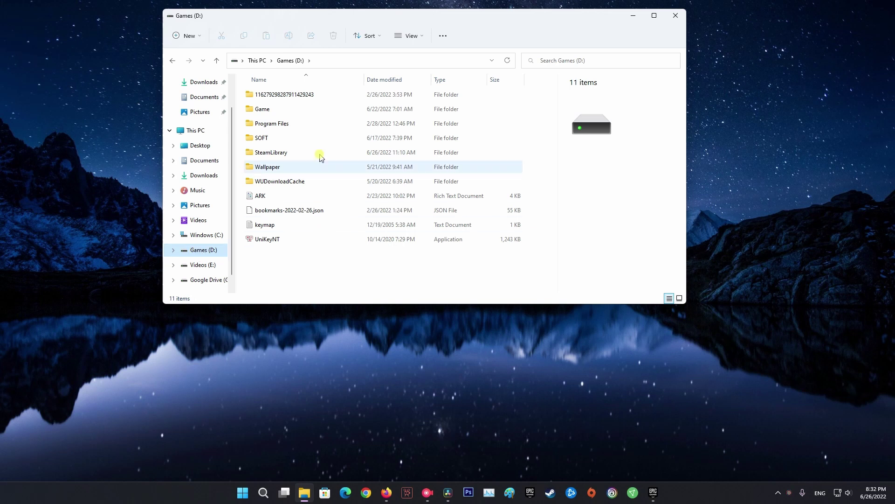
{"action": "double_click", "coordinate": [267, 109]}
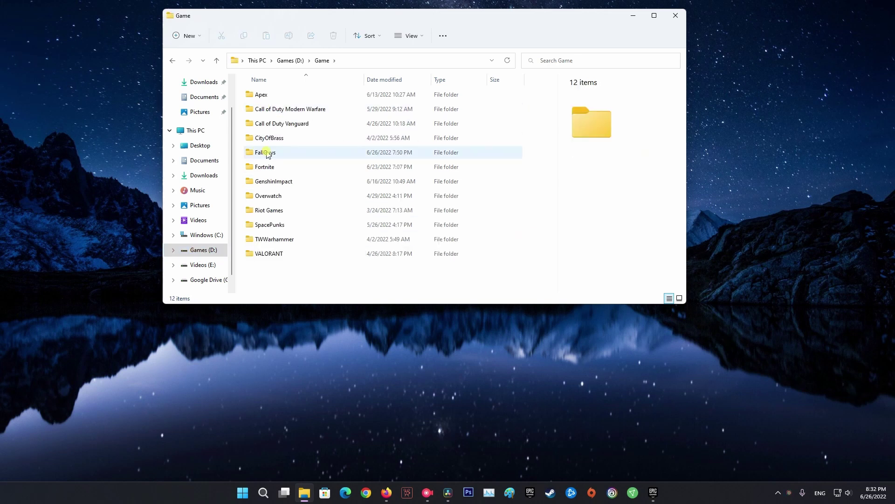
{"action": "double_click", "coordinate": [257, 154]}
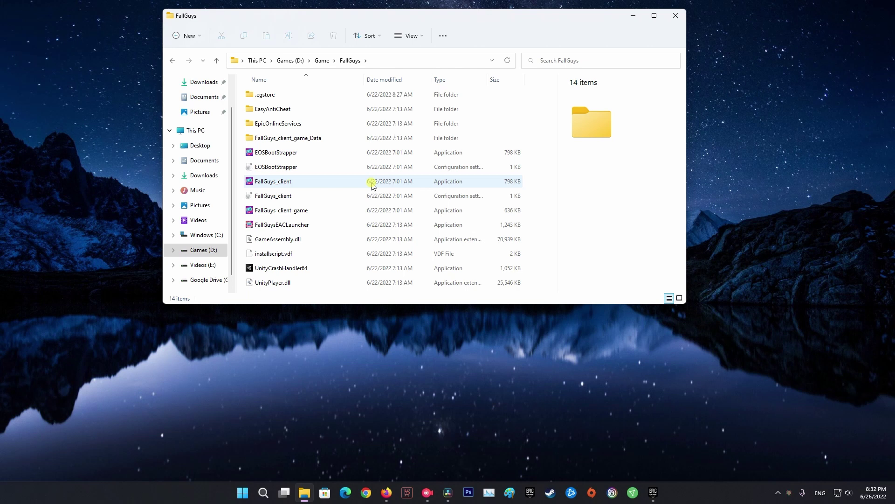
{"action": "left_click", "coordinate": [310, 214]}
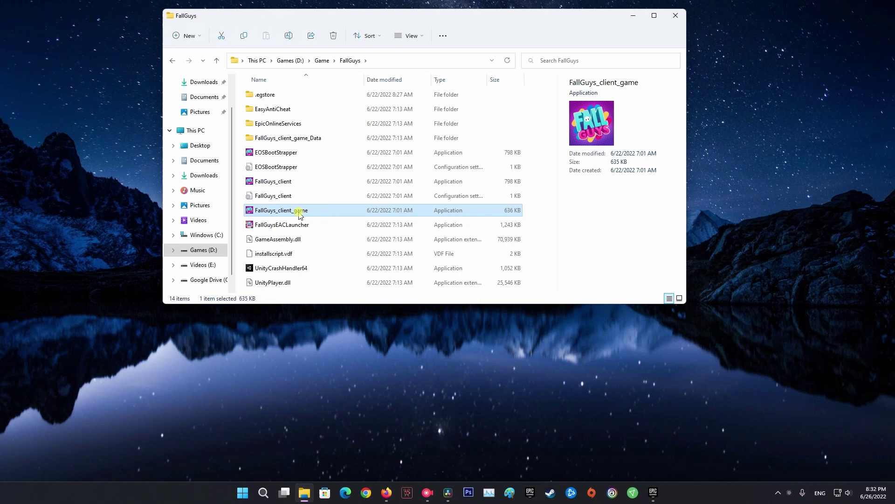
Set FallGuys_client_game to run as administrator in its Compatibility properties.
{"action": "right_click", "coordinate": [296, 215]}
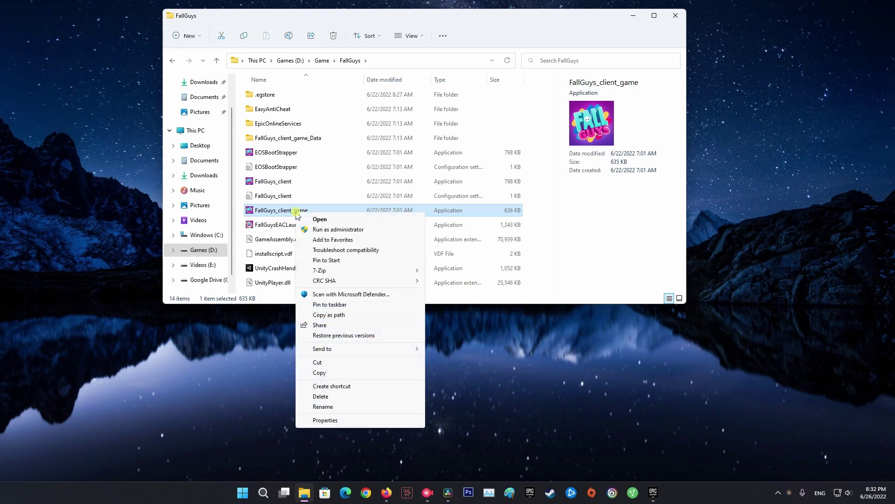
{"action": "left_click", "coordinate": [325, 420]}
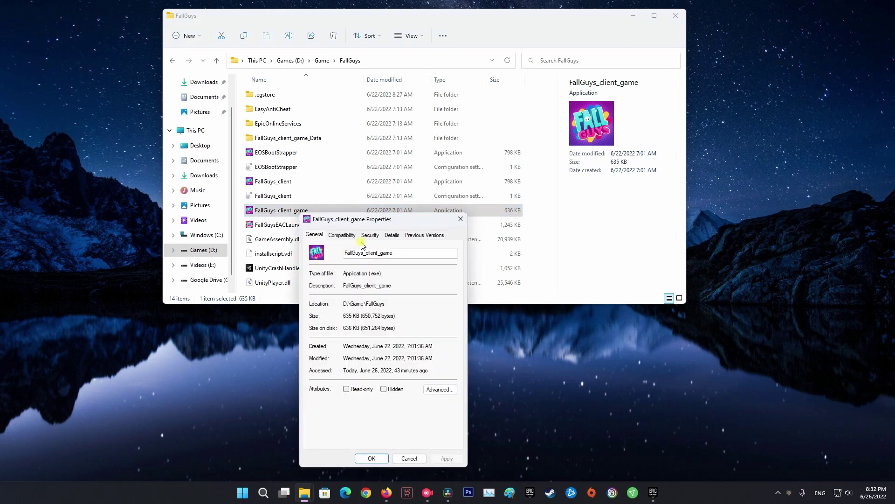
{"action": "left_click", "coordinate": [342, 236]}
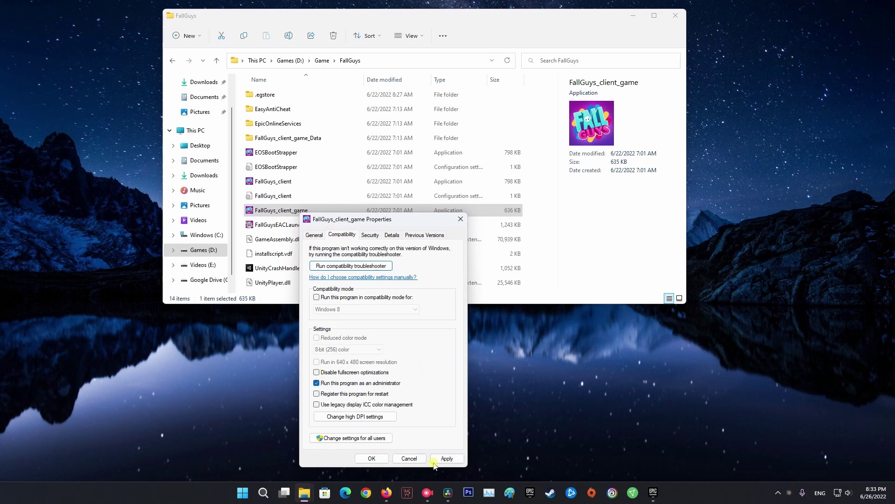
{"action": "left_click", "coordinate": [447, 458]}
{"action": "left_click", "coordinate": [372, 458]}
Tick 'Run this program as an administrator' for FallGuysEACLauncher and apply it.
{"action": "right_click", "coordinate": [272, 225]}
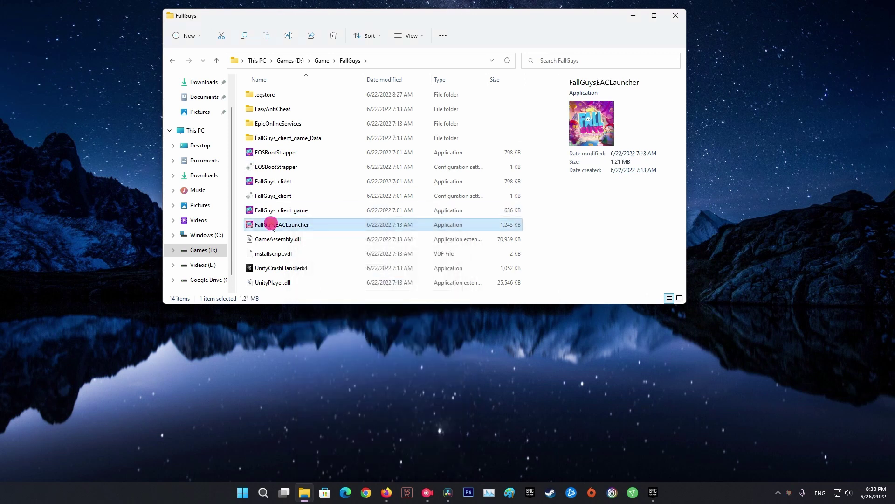
{"action": "left_click", "coordinate": [301, 432]}
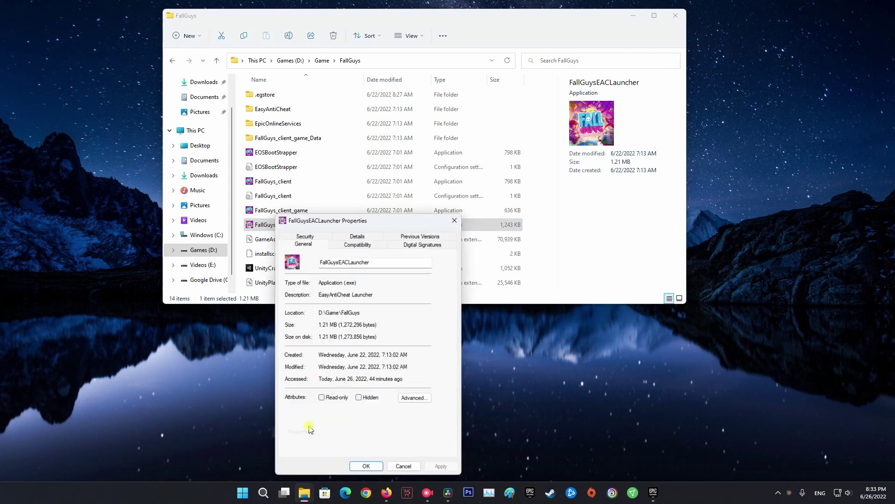
{"action": "left_click", "coordinate": [358, 245]}
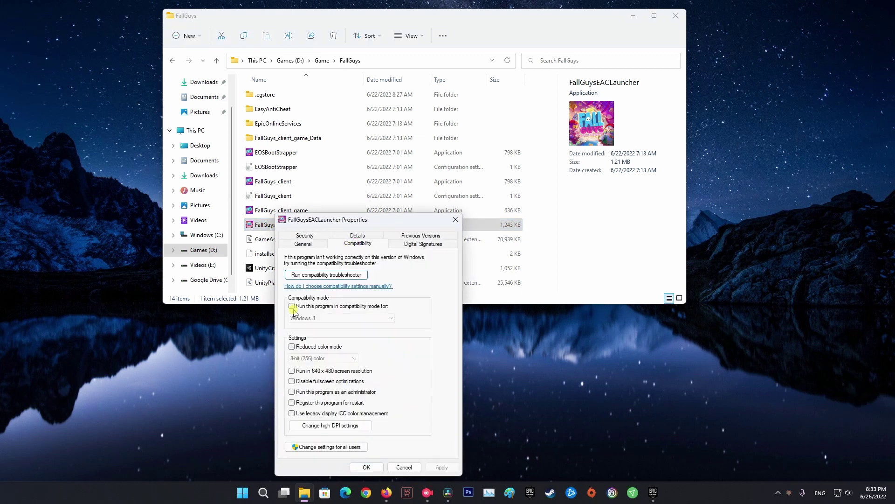
{"action": "left_click", "coordinate": [292, 392]}
{"action": "left_click", "coordinate": [441, 467]}
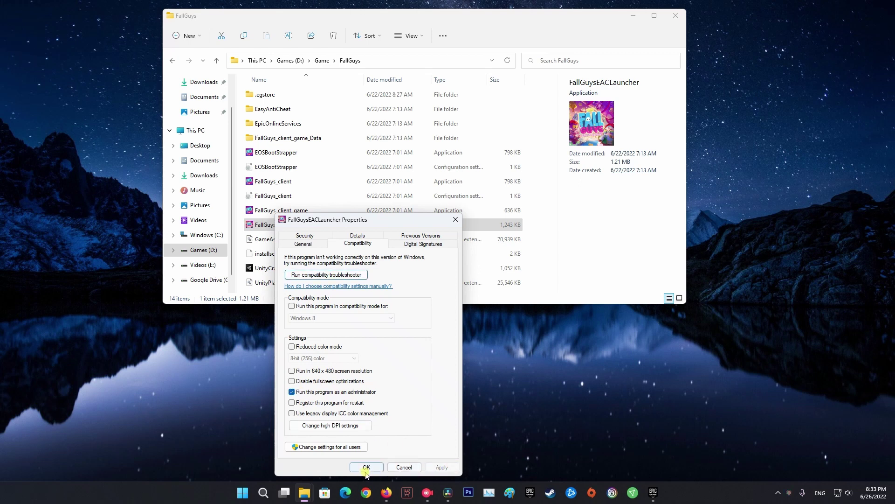
{"action": "left_click", "coordinate": [367, 467]}
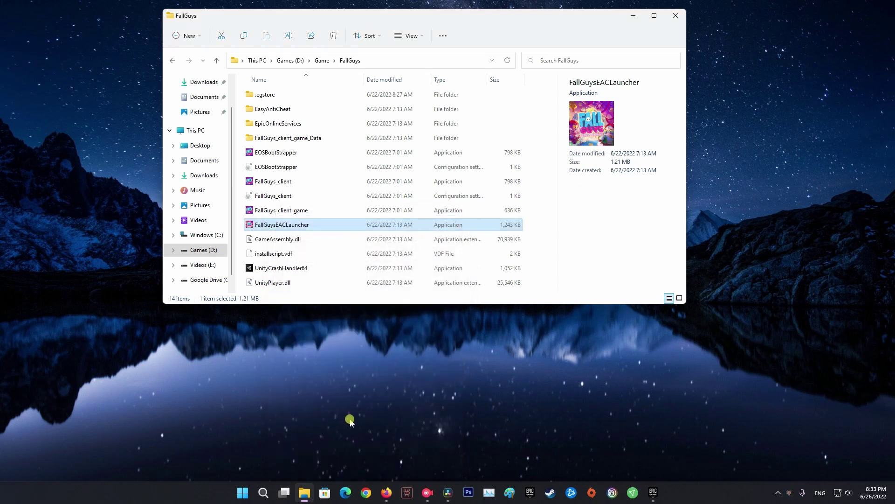
Set FallGuys_client to run as administrator via its Compatibility tab.
{"action": "right_click", "coordinate": [262, 182]}
{"action": "left_click", "coordinate": [293, 388]}
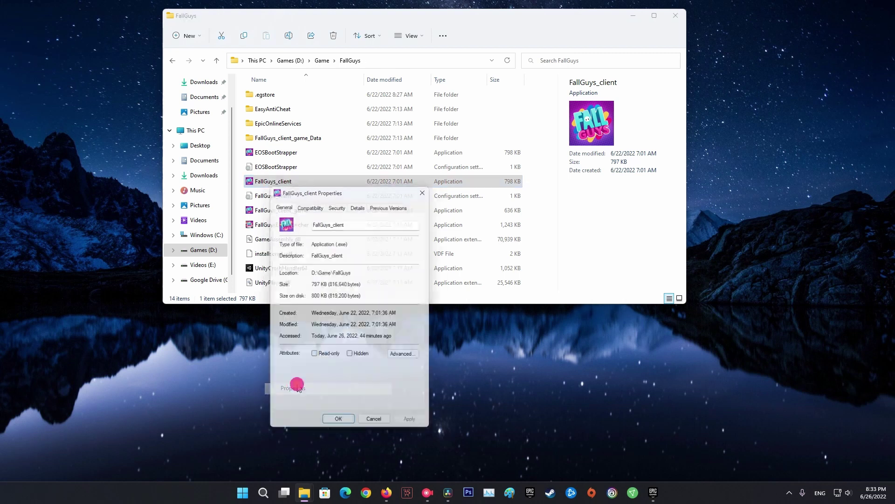
{"action": "left_click", "coordinate": [310, 202]}
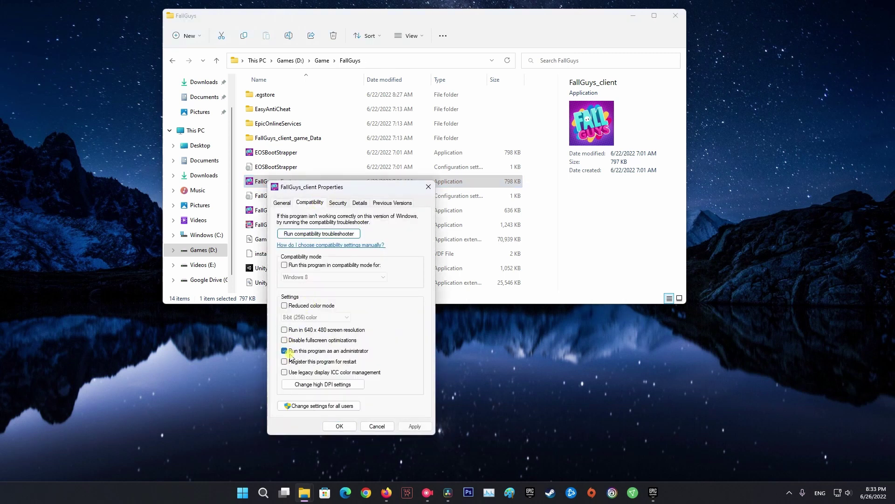
{"action": "left_click", "coordinate": [415, 426]}
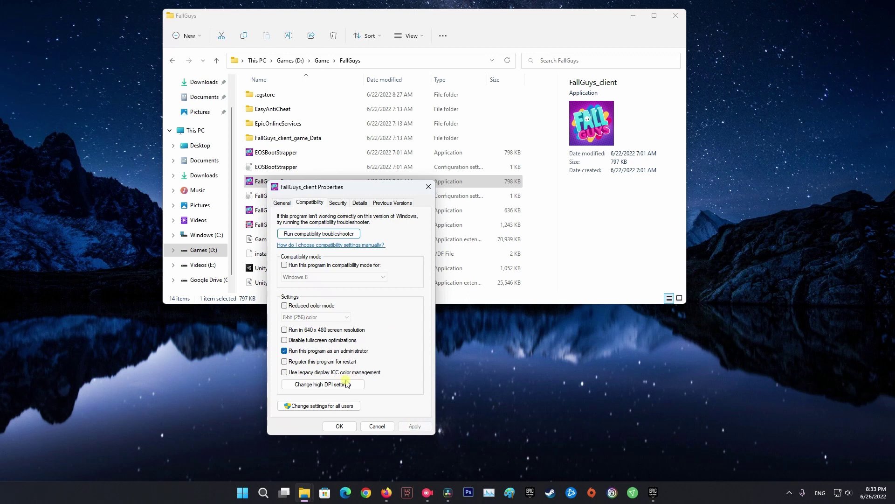
{"action": "left_click", "coordinate": [339, 426]}
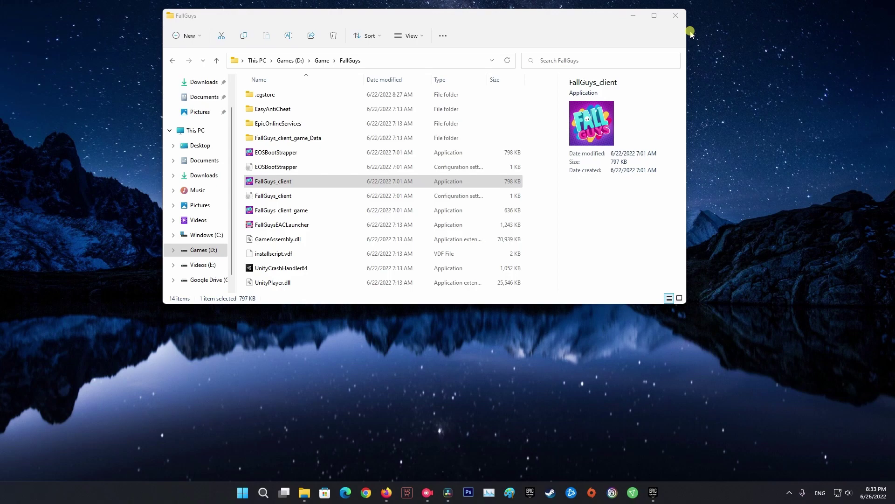
Close the FallGuys folder window and disable Avast shields permanently from its tray icon.
{"action": "left_click", "coordinate": [676, 16]}
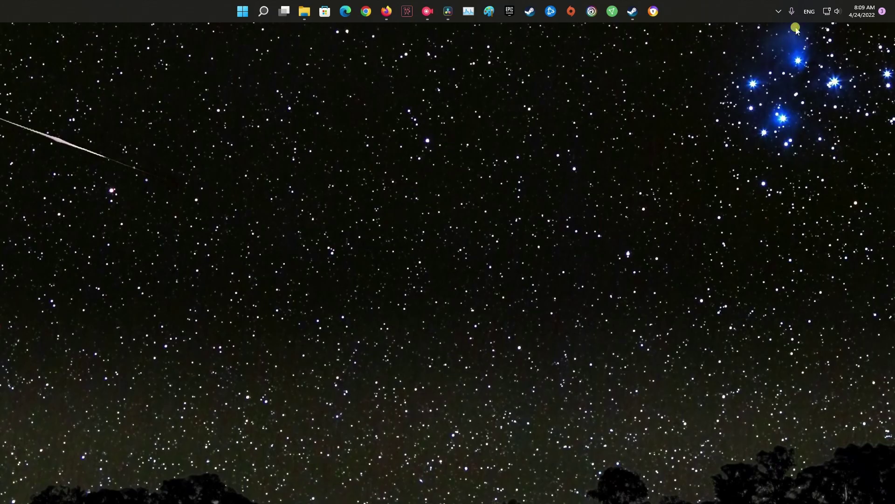
{"action": "left_click", "coordinate": [779, 11]}
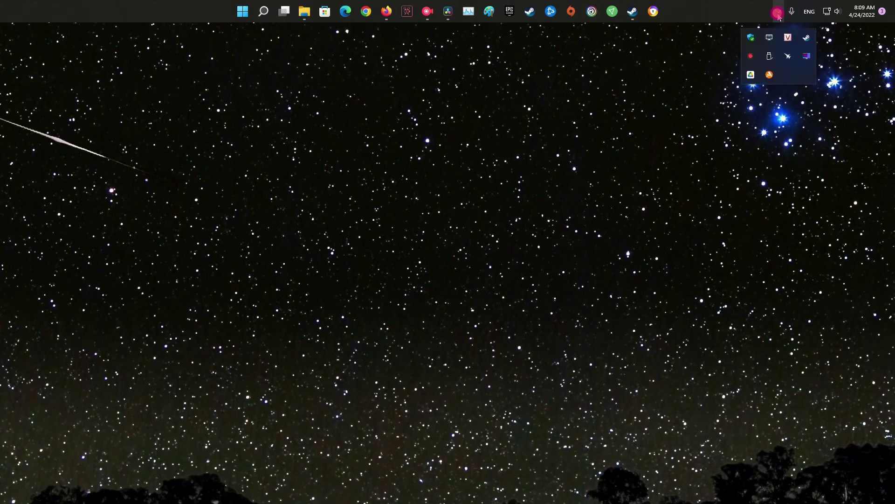
{"action": "right_click", "coordinate": [770, 78]}
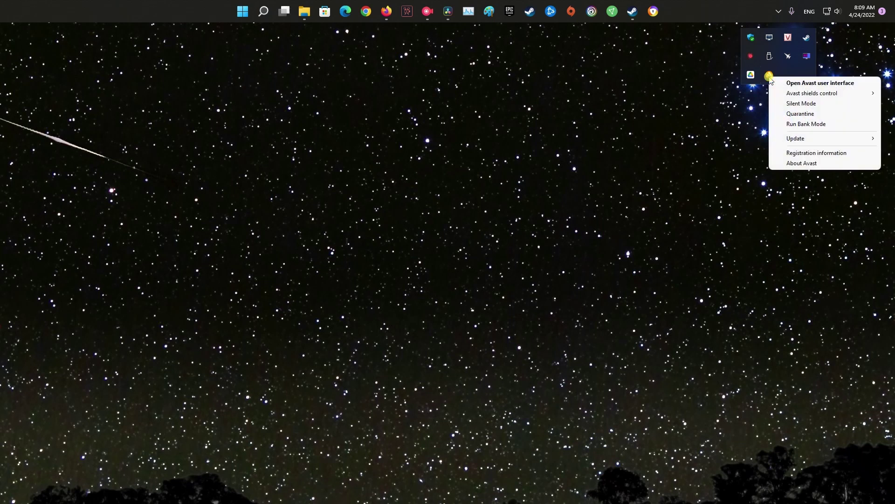
{"action": "mouse_move", "coordinate": [811, 97]}
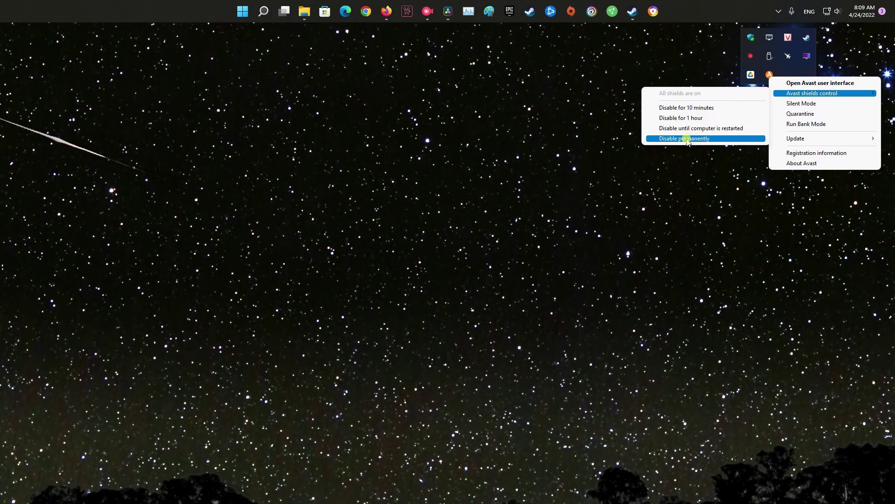
{"action": "left_click", "coordinate": [684, 139]}
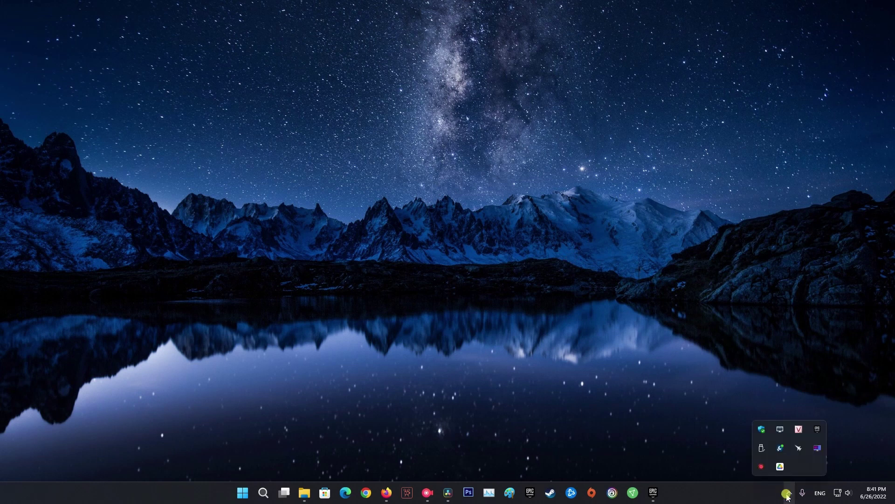
Add D:\Game\FallGuys as a folder exclusion in Virus & threat protection settings.
{"action": "left_click", "coordinate": [762, 429]}
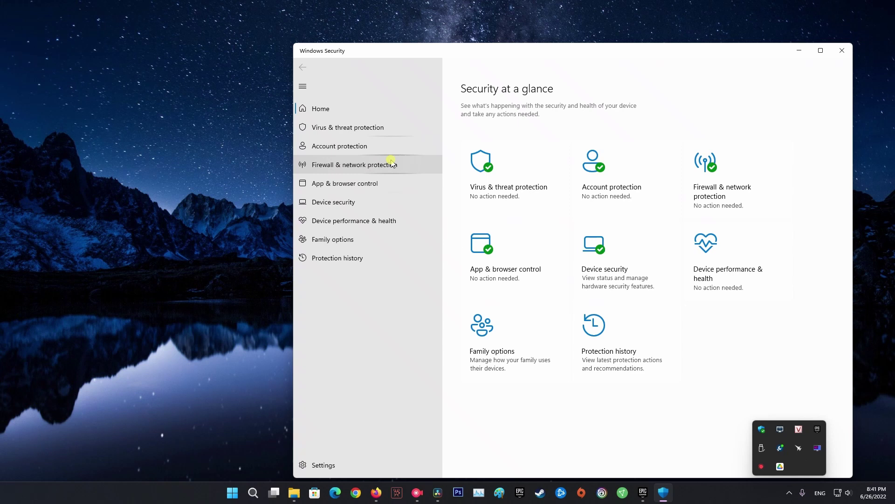
{"action": "left_click", "coordinate": [343, 130]}
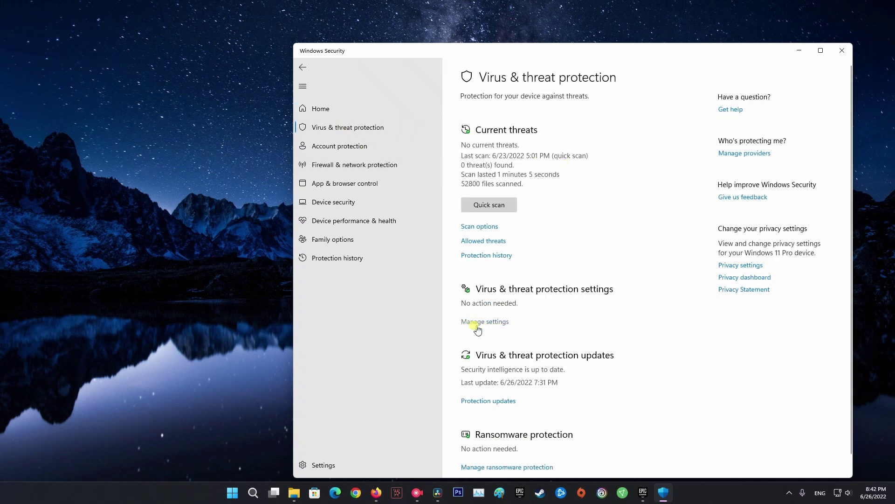
{"action": "left_click", "coordinate": [497, 325]}
{"action": "scroll", "coordinate": [560, 298], "scroll_direction": "down", "scroll_amount": 1}
{"action": "scroll", "coordinate": [562, 306], "scroll_direction": "down", "scroll_amount": 3}
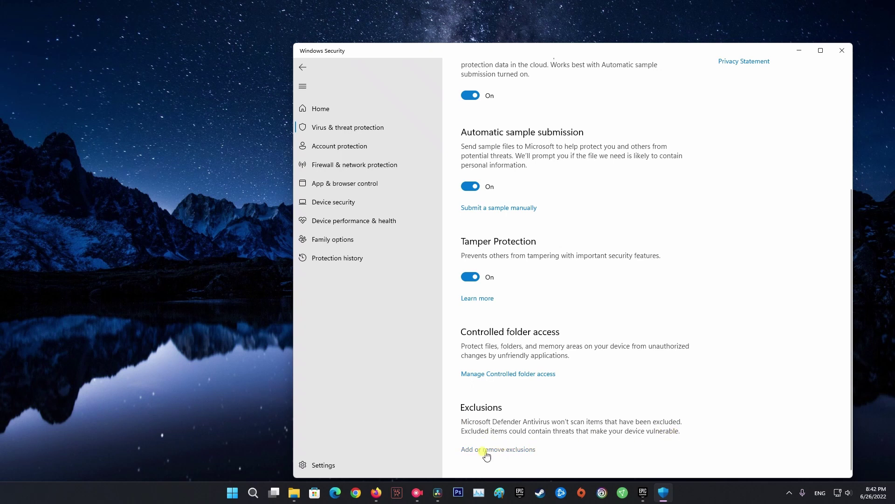
{"action": "scroll", "coordinate": [508, 455], "scroll_direction": "up", "scroll_amount": 1}
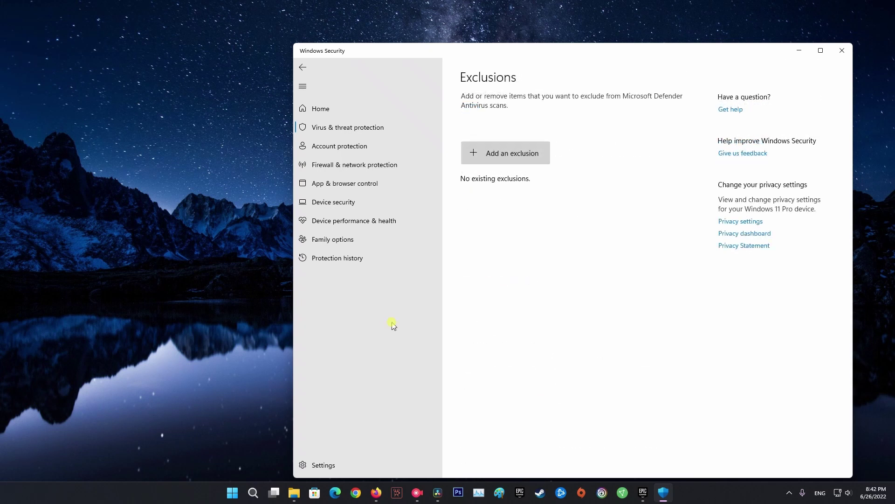
{"action": "left_click", "coordinate": [518, 153]}
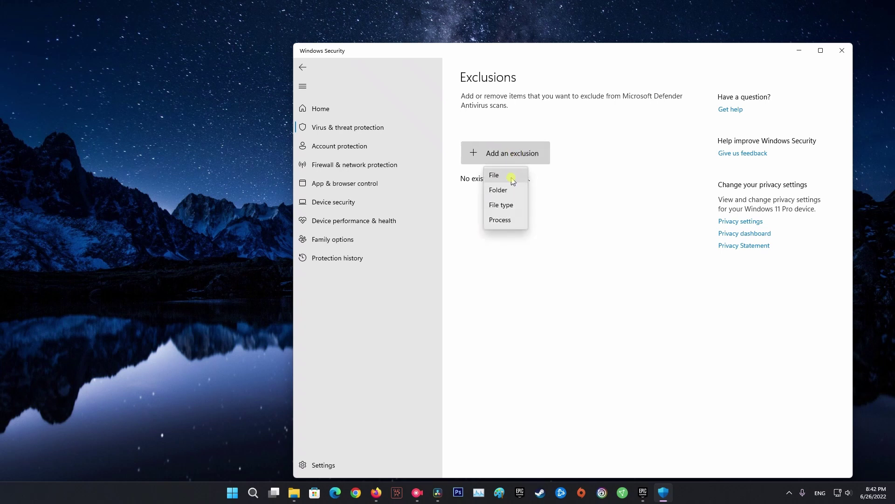
{"action": "left_click", "coordinate": [500, 191]}
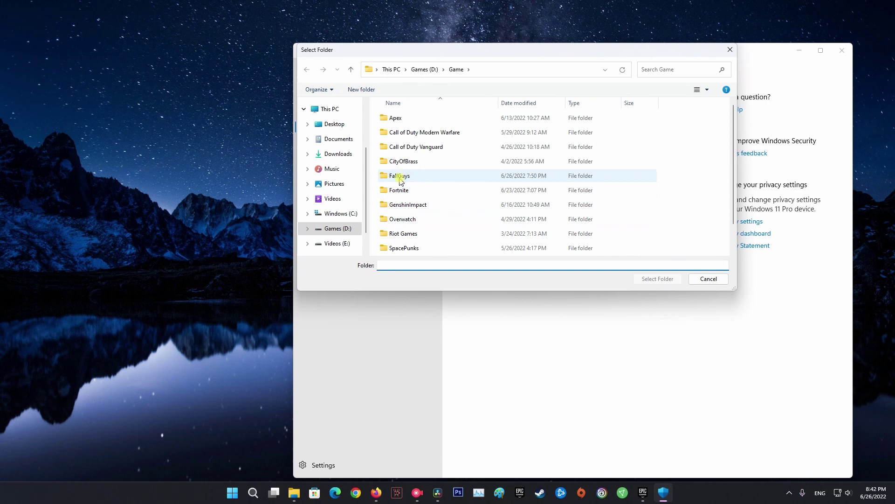
{"action": "left_click", "coordinate": [401, 181]}
{"action": "left_click", "coordinate": [671, 279]}
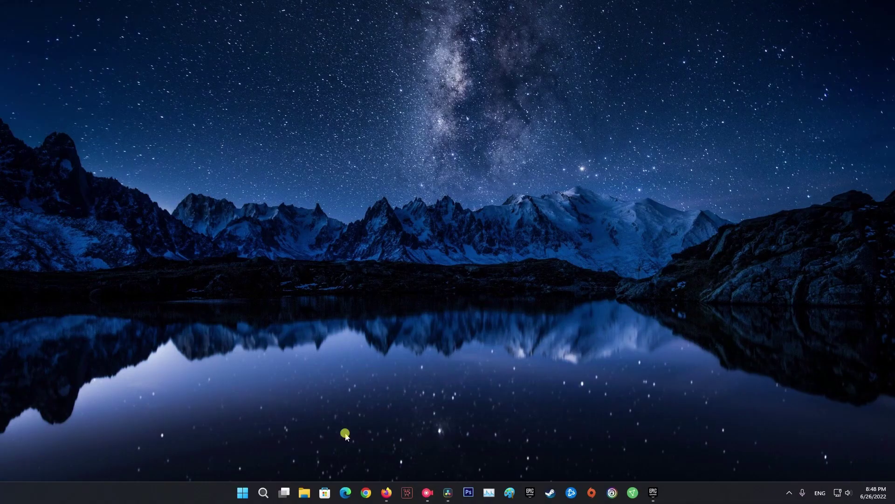
Open a new File Explorer window on D:\Game\FallGuys\EasyAntiCheat.
{"action": "key", "text": "super+e"}
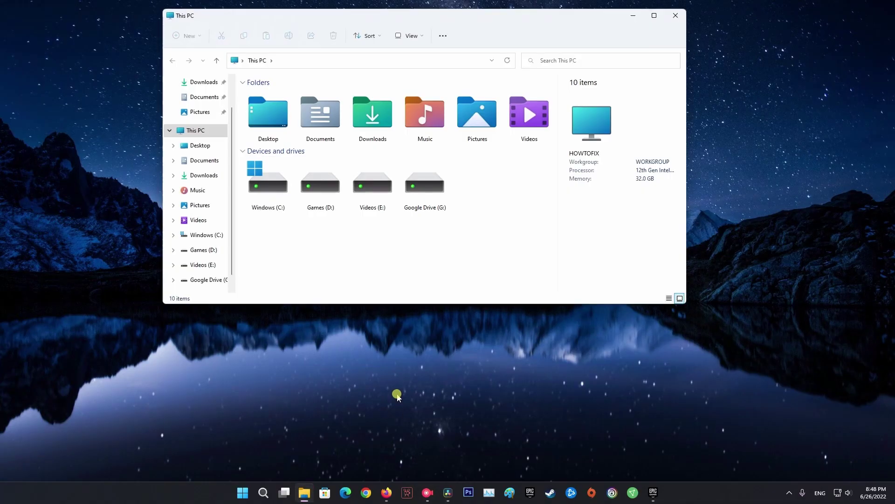
{"action": "double_click", "coordinate": [325, 187]}
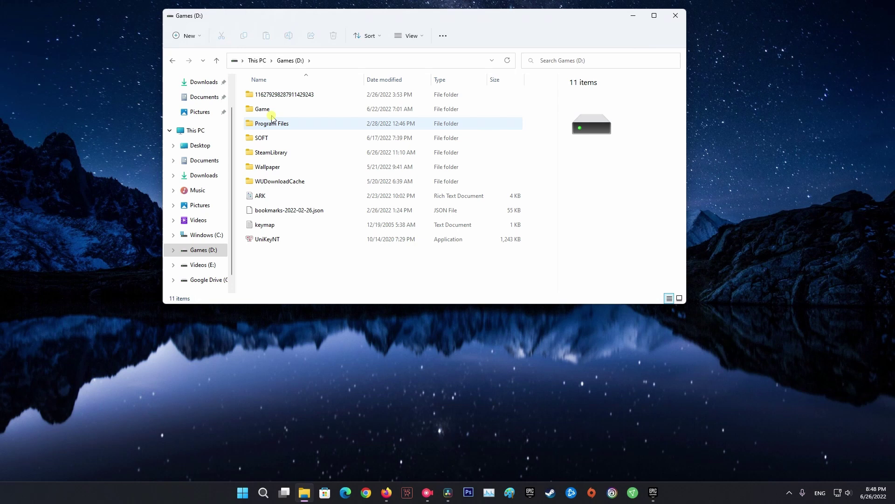
{"action": "double_click", "coordinate": [264, 111]}
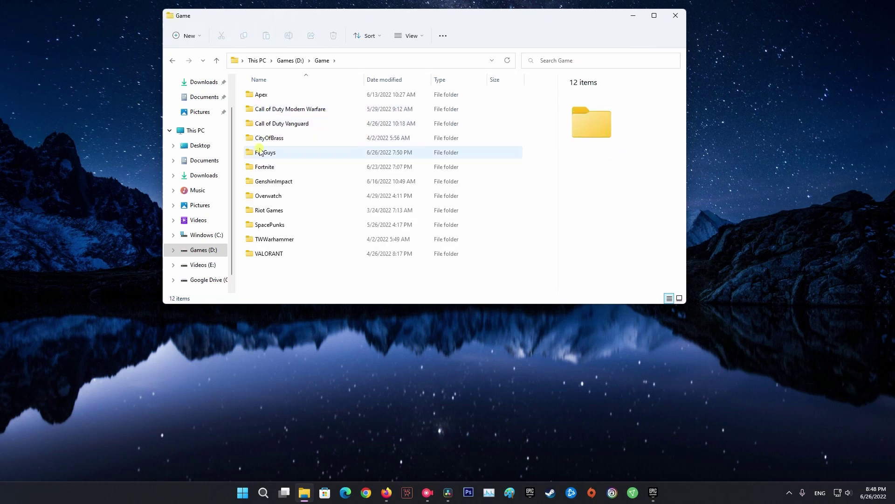
{"action": "double_click", "coordinate": [258, 155]}
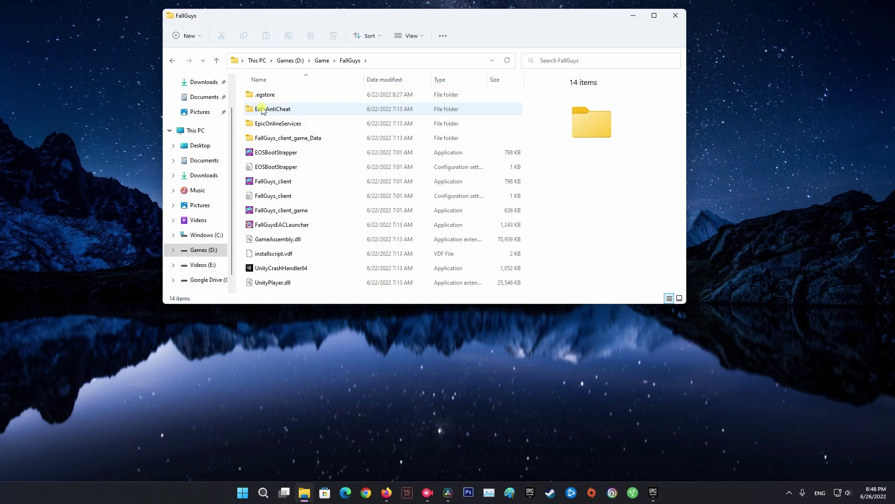
{"action": "double_click", "coordinate": [278, 110]}
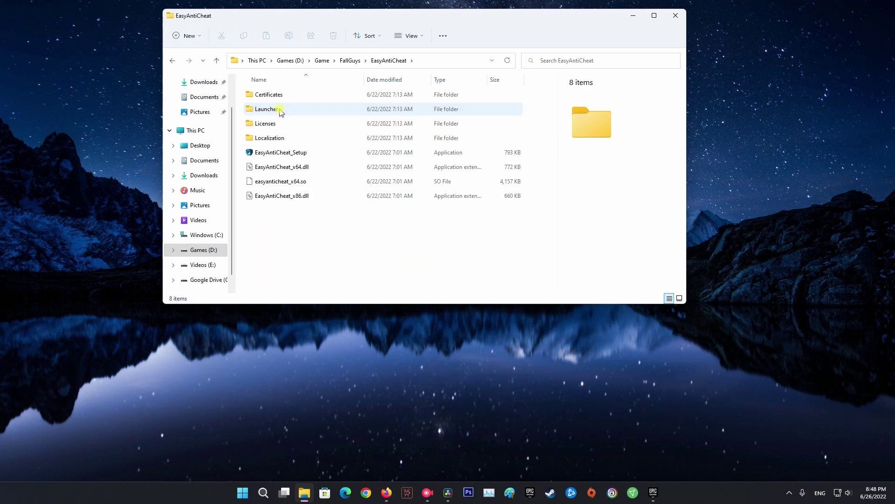
Run EasyAntiCheat_Setup as administrator and repair the Easy Anti-Cheat service.
{"action": "right_click", "coordinate": [285, 154]}
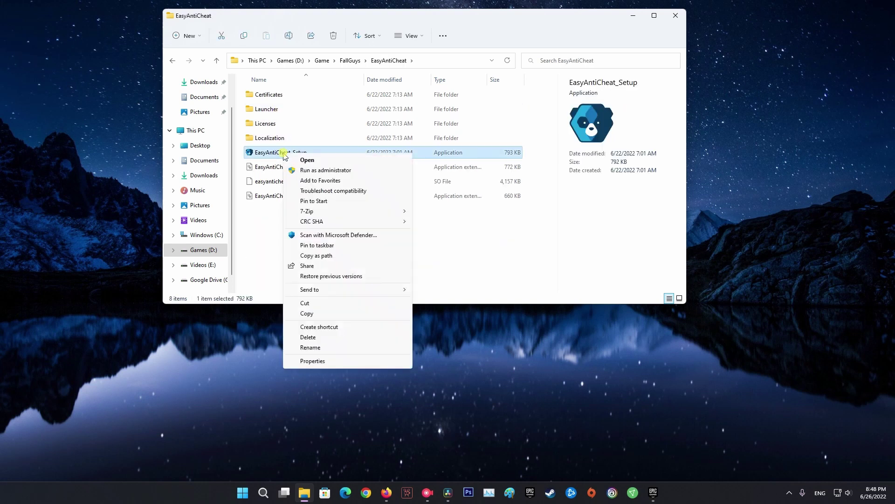
{"action": "left_click", "coordinate": [306, 170]}
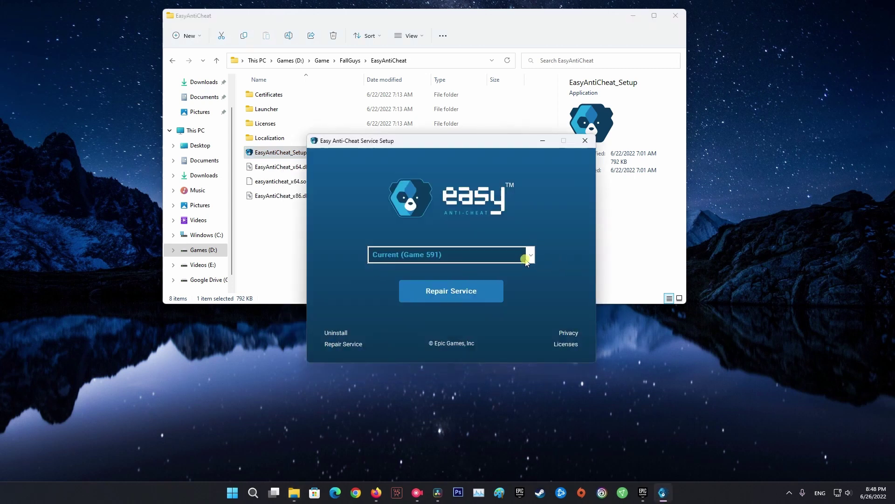
{"action": "left_click", "coordinate": [479, 293]}
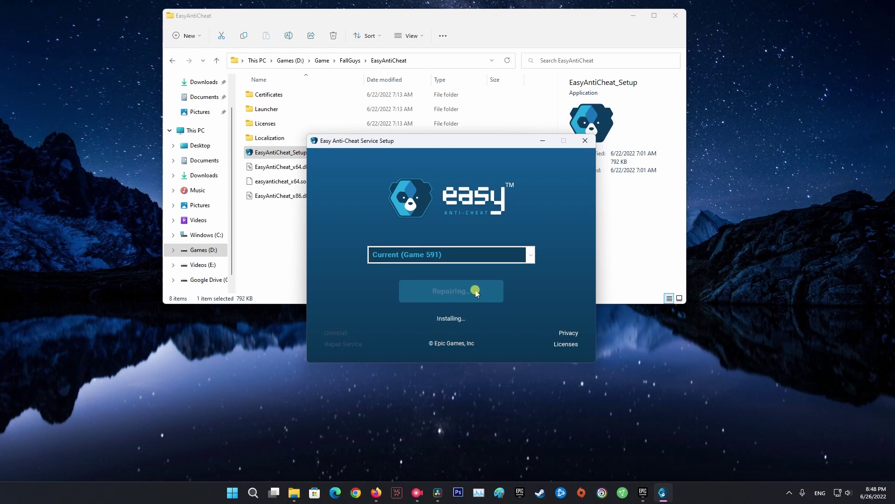
{"action": "left_click", "coordinate": [695, 374]}
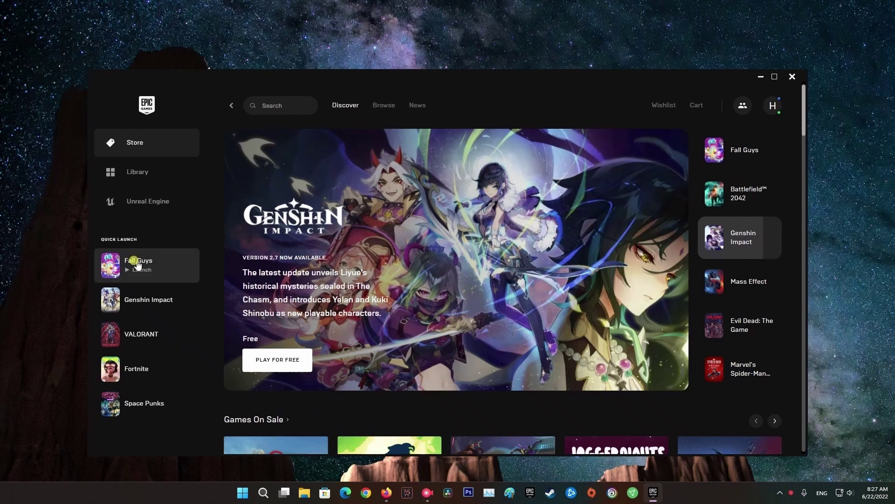
Verify the Fall Guys files from its options menu in the Epic Games library.
{"action": "left_click", "coordinate": [142, 169]}
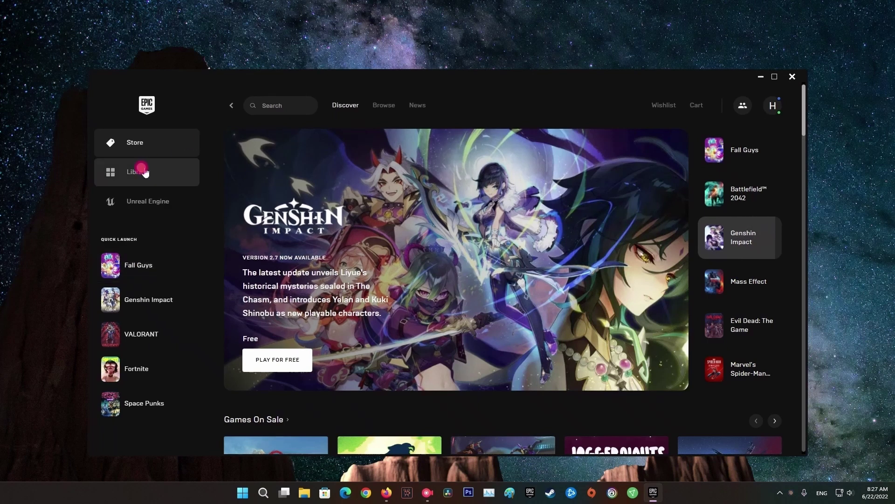
{"action": "left_click", "coordinate": [408, 308]}
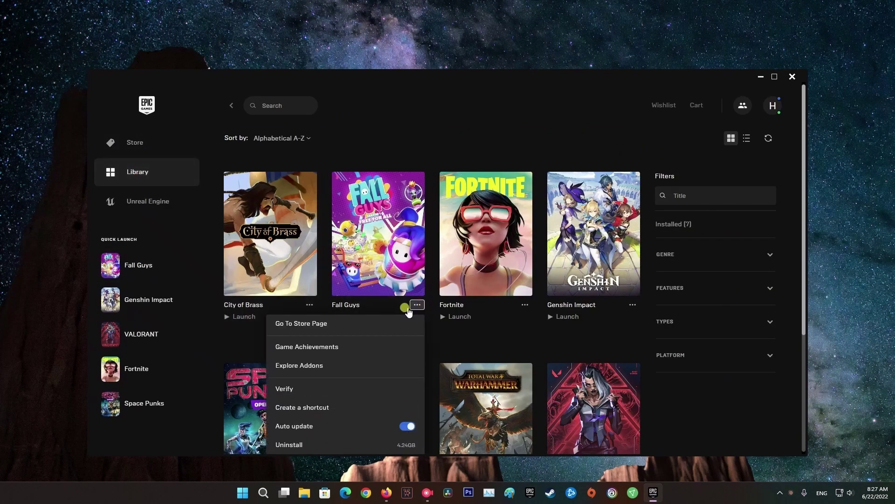
{"action": "left_click", "coordinate": [535, 294]}
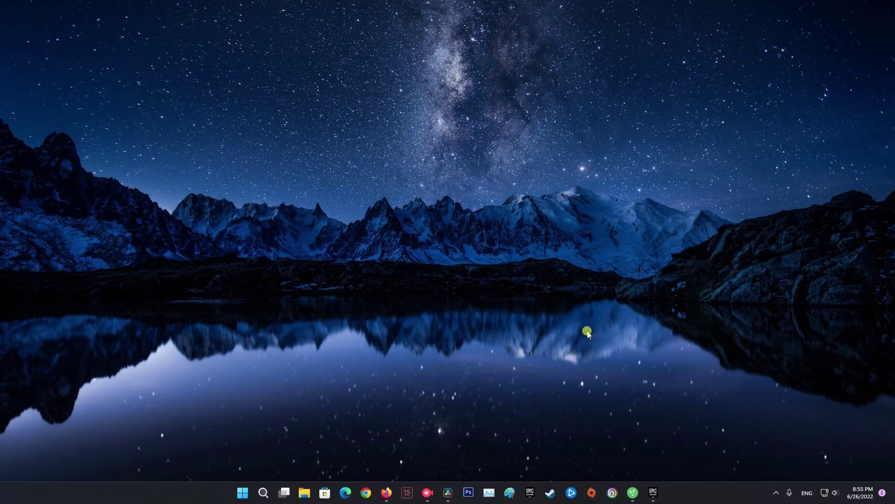
Disconnect ProtonVPN from US-FREE#14 and launch Fall Guys from Epic's Quick Launch.
{"action": "left_click", "coordinate": [633, 492]}
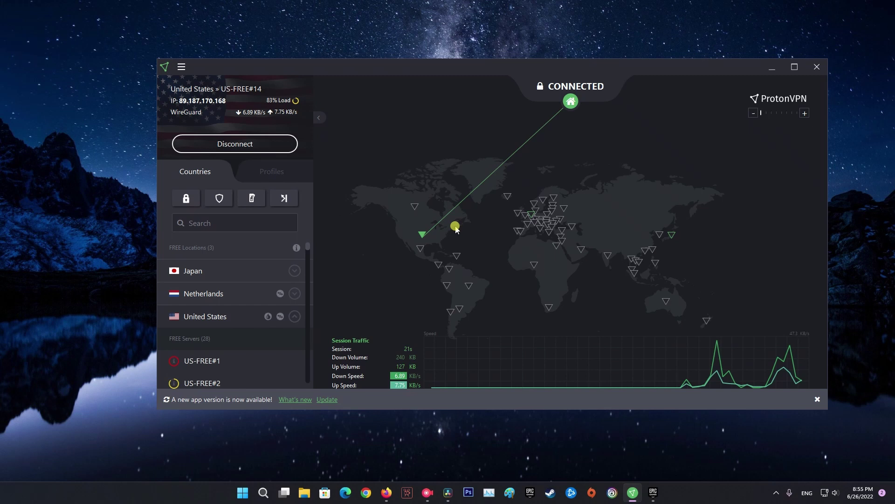
{"action": "left_click", "coordinate": [266, 150]}
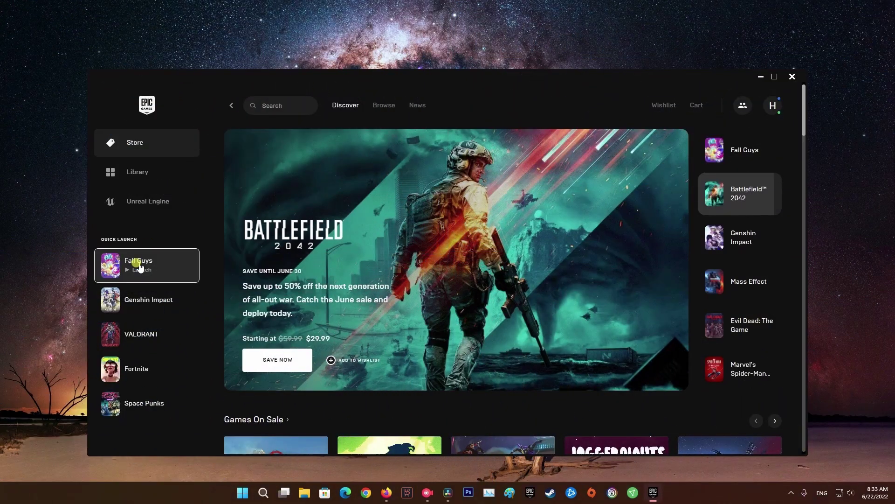
{"action": "left_click", "coordinate": [140, 266]}
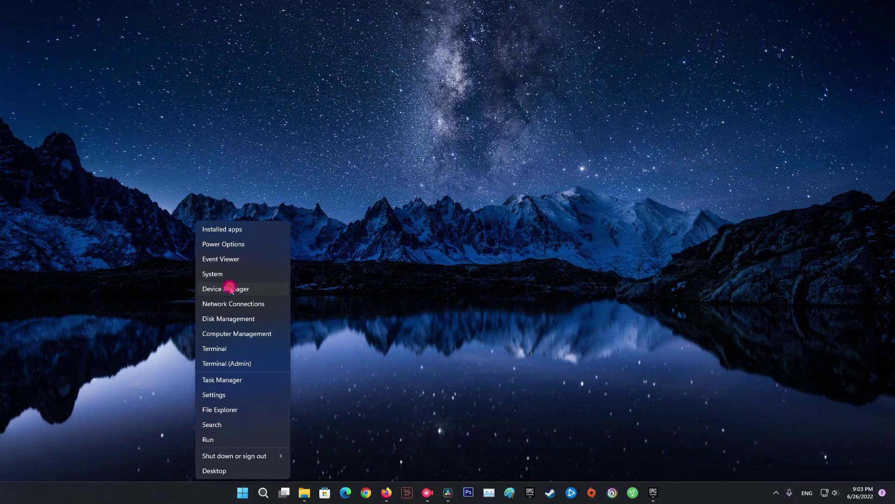
Start a driver update for Intel UHD Graphics 770 in Device Manager, then close it.
{"action": "left_click", "coordinate": [233, 289]}
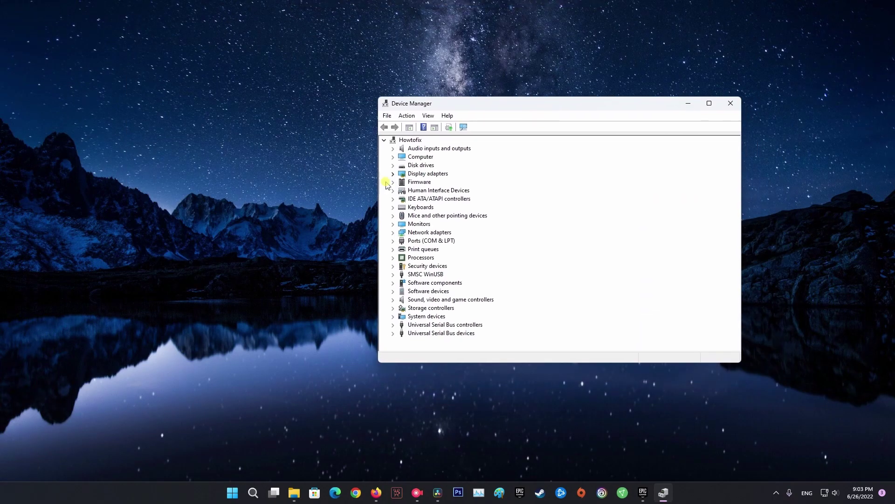
{"action": "left_click", "coordinate": [393, 174]}
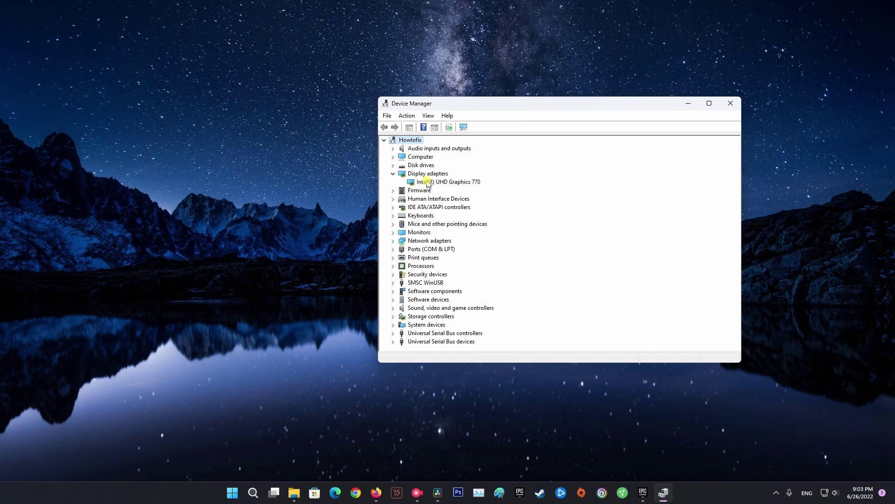
{"action": "right_click", "coordinate": [455, 183]}
{"action": "left_click", "coordinate": [488, 187]}
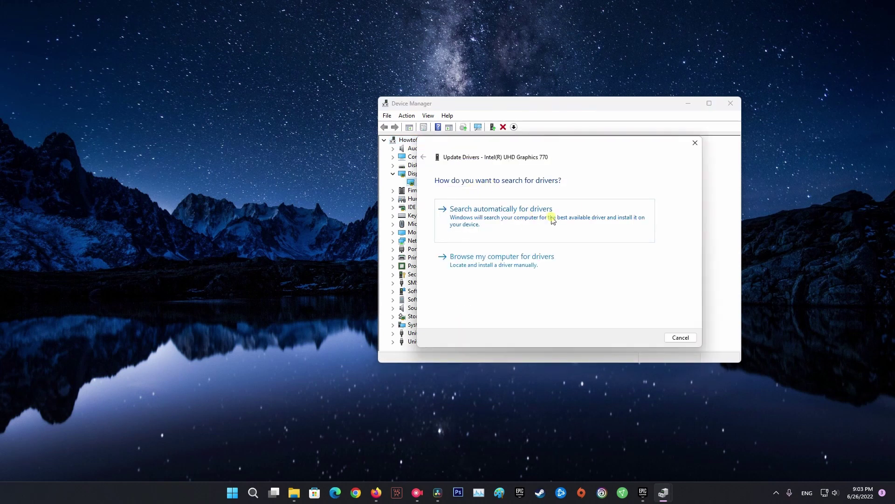
{"action": "left_click", "coordinate": [695, 142]}
{"action": "left_click", "coordinate": [731, 103]}
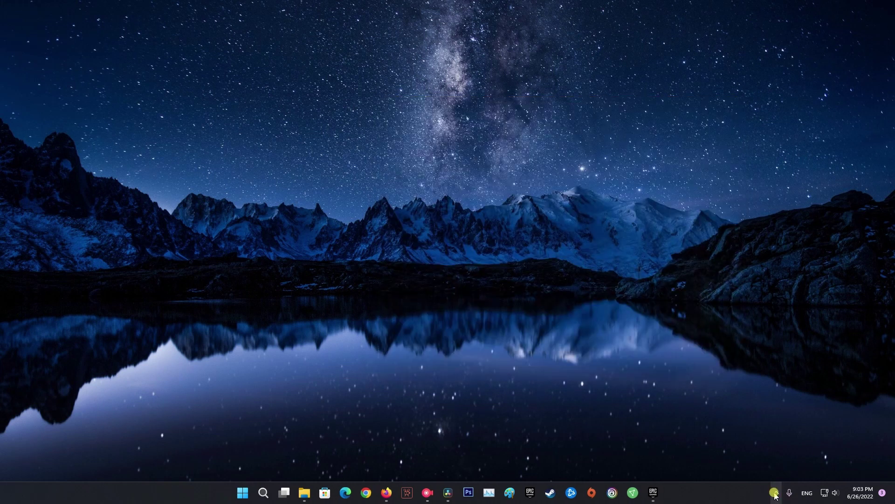
Dismiss the Intel graphics tray menu and check Windows Update for new updates.
{"action": "left_click", "coordinate": [776, 493]}
{"action": "right_click", "coordinate": [752, 448]}
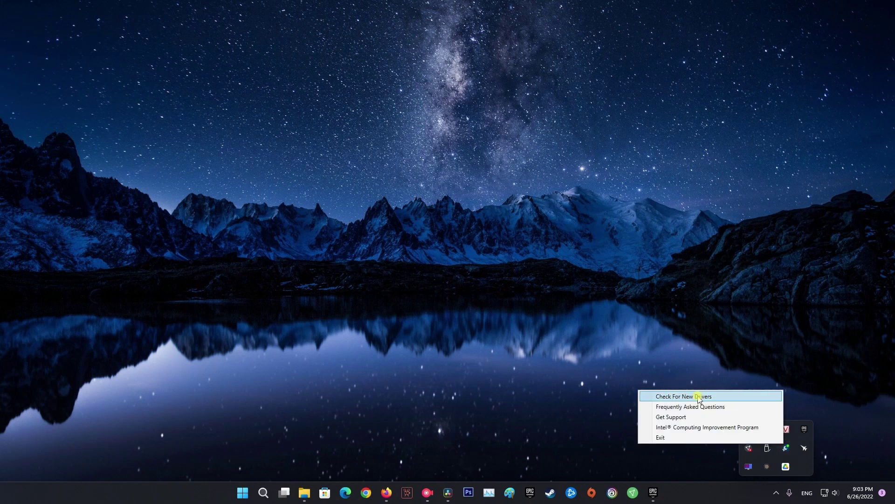
{"action": "left_click", "coordinate": [495, 340]}
{"action": "left_click", "coordinate": [242, 492]}
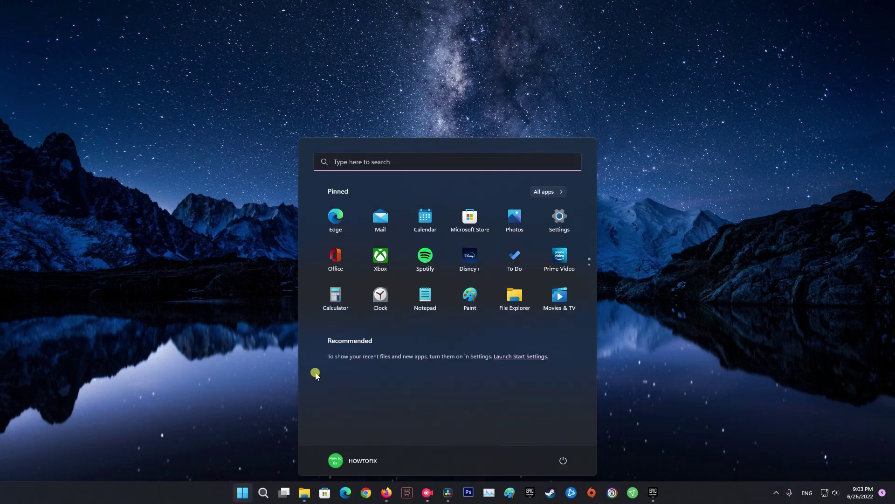
{"action": "left_click", "coordinate": [563, 228]}
{"action": "left_click", "coordinate": [680, 171]}
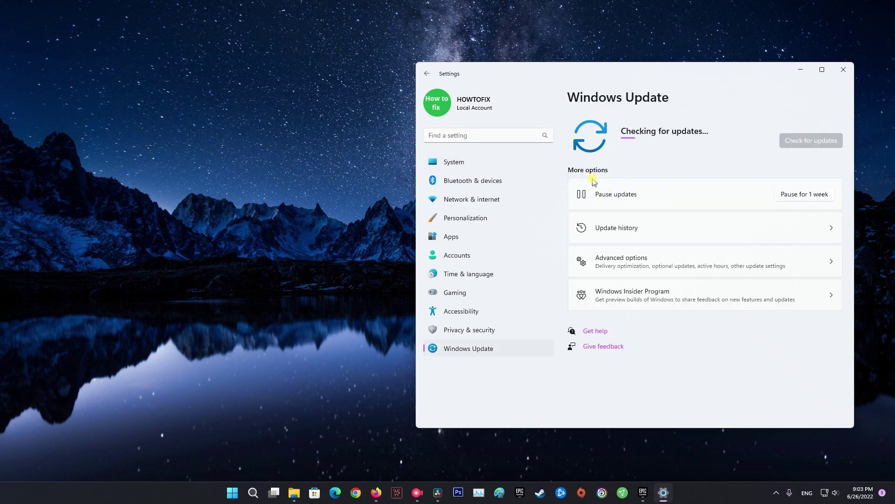
{"action": "left_click", "coordinate": [233, 216]}
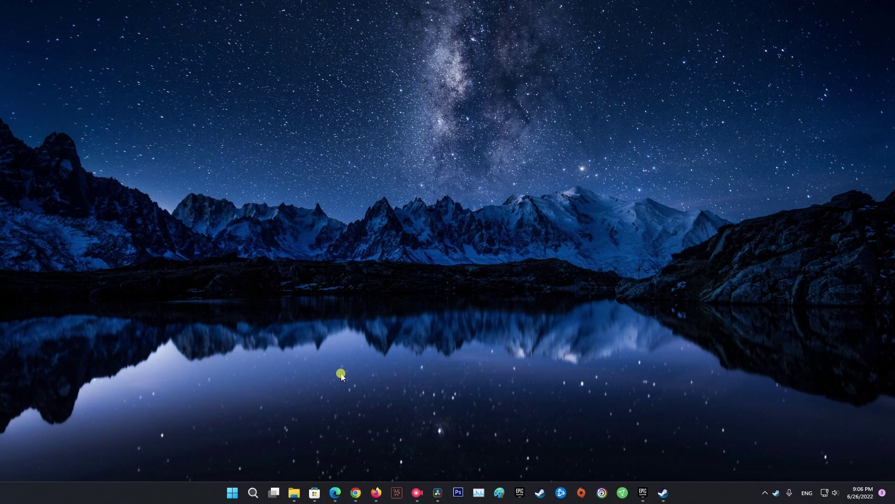
Open Task Manager and end the Microsoft Edge and Microsoft Store processes.
{"action": "right_click", "coordinate": [233, 493]}
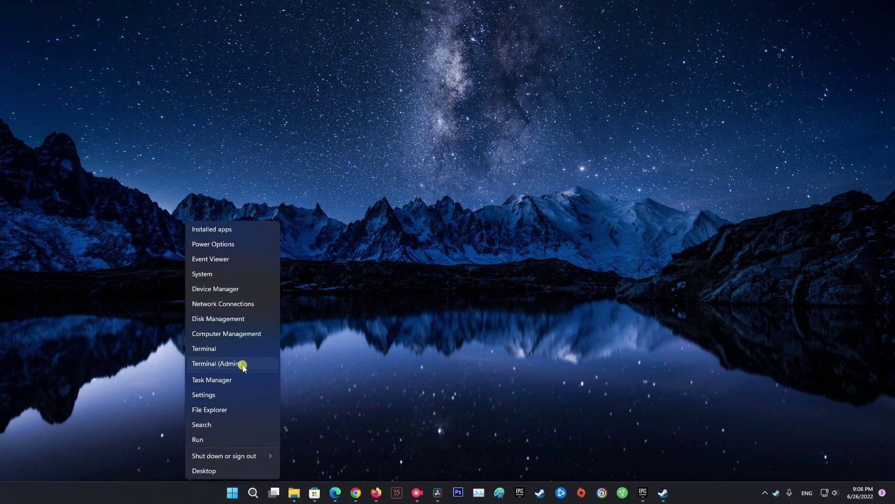
{"action": "left_click", "coordinate": [227, 380]}
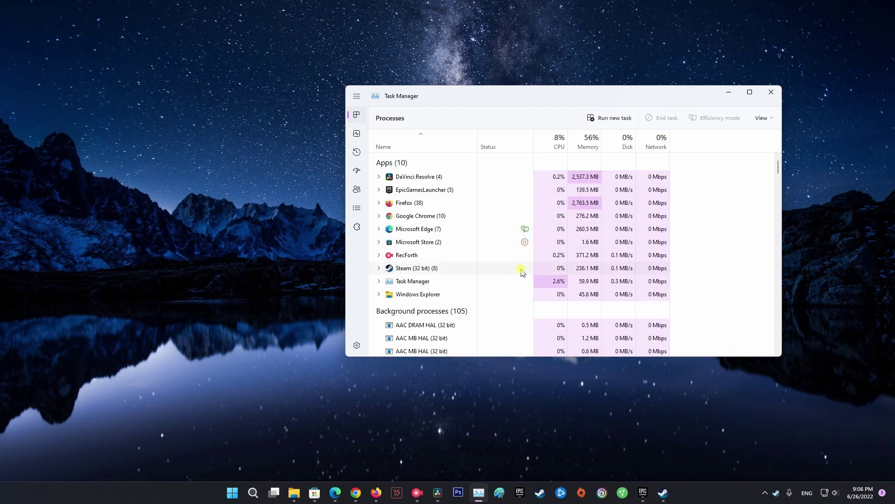
{"action": "right_click", "coordinate": [415, 229]}
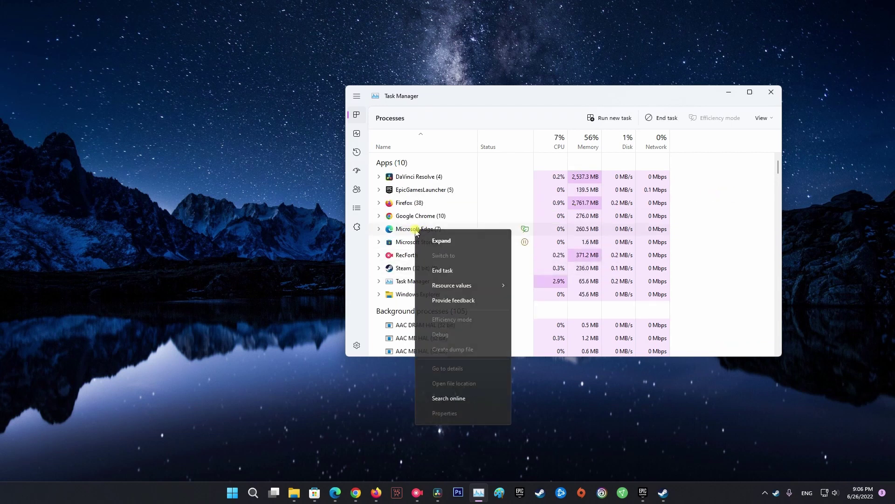
{"action": "left_click", "coordinate": [443, 270]}
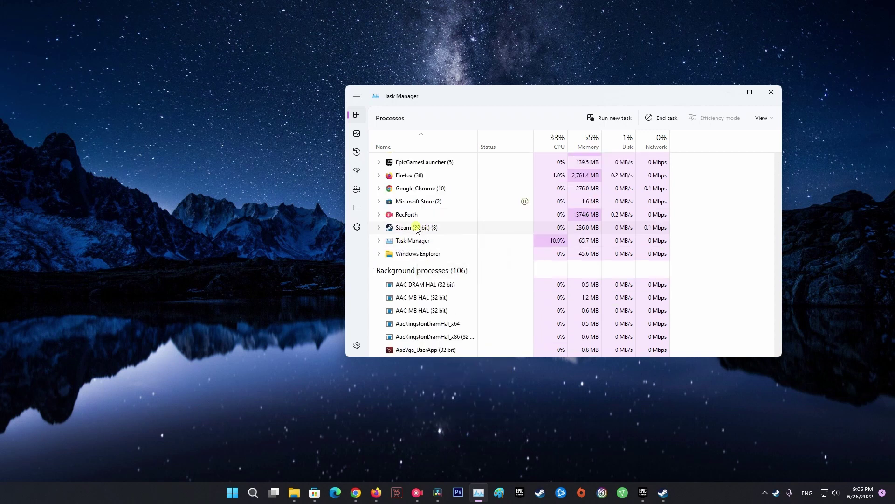
{"action": "right_click", "coordinate": [416, 205]}
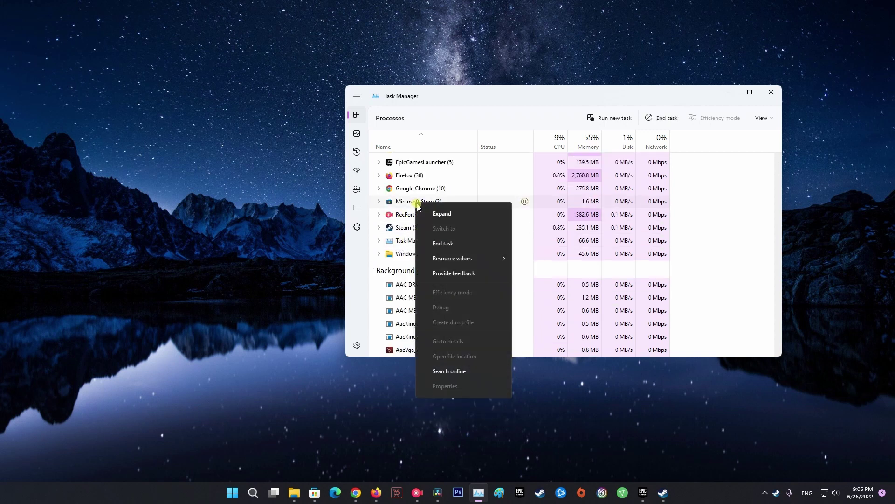
{"action": "left_click", "coordinate": [437, 243]}
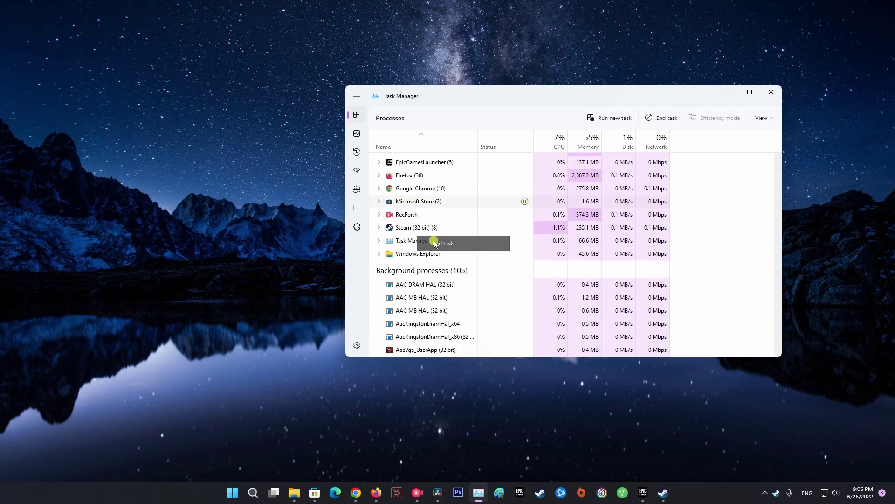
End Google Chrome and Steam, then bring up the DaVinci Resolve and Firefox process options.
{"action": "right_click", "coordinate": [419, 192]}
{"action": "left_click", "coordinate": [443, 229]}
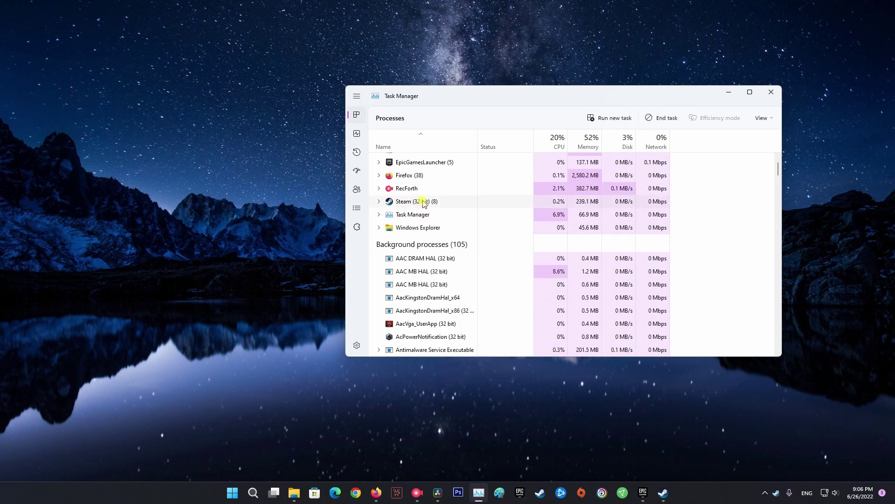
{"action": "right_click", "coordinate": [423, 202]}
{"action": "left_click", "coordinate": [446, 242]}
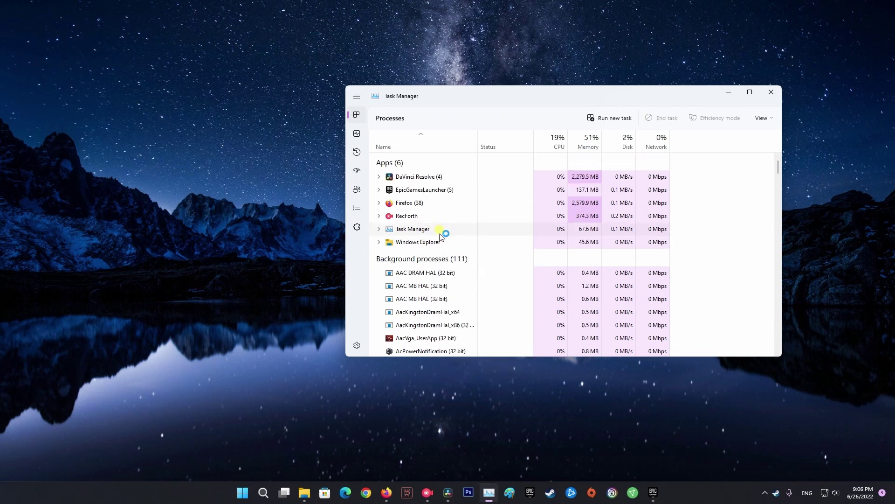
{"action": "right_click", "coordinate": [421, 176]}
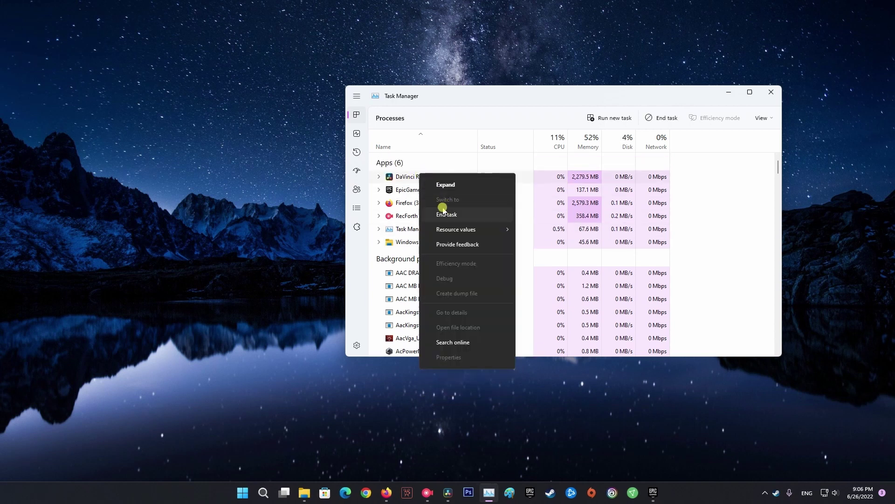
{"action": "right_click", "coordinate": [398, 204]}
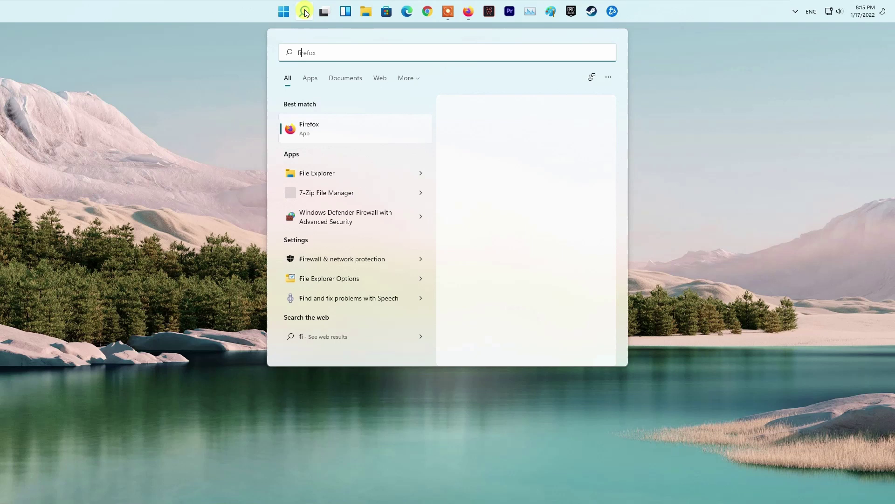
Search for msconfig and launch System Configuration.
{"action": "key", "text": "BackSpace"}
{"action": "key", "text": "BackSpace"}
{"action": "type", "text": "msc"}
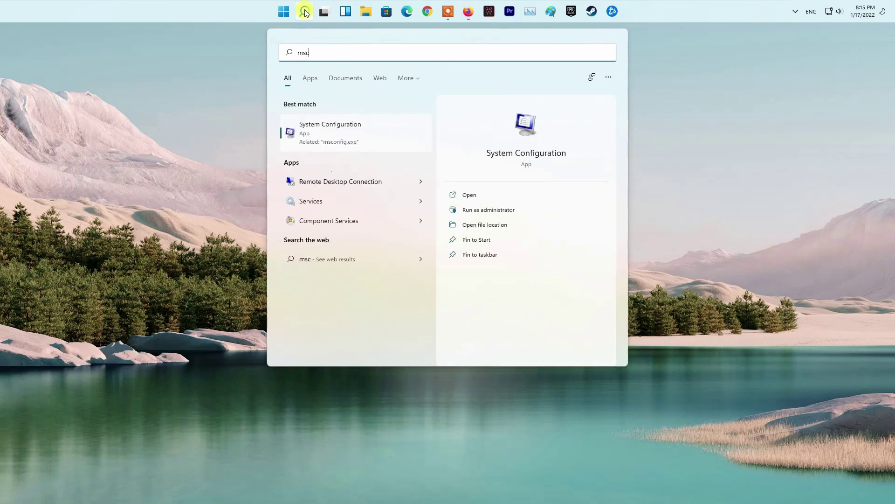
{"action": "type", "text": "onfig"}
{"action": "key", "text": "Return"}
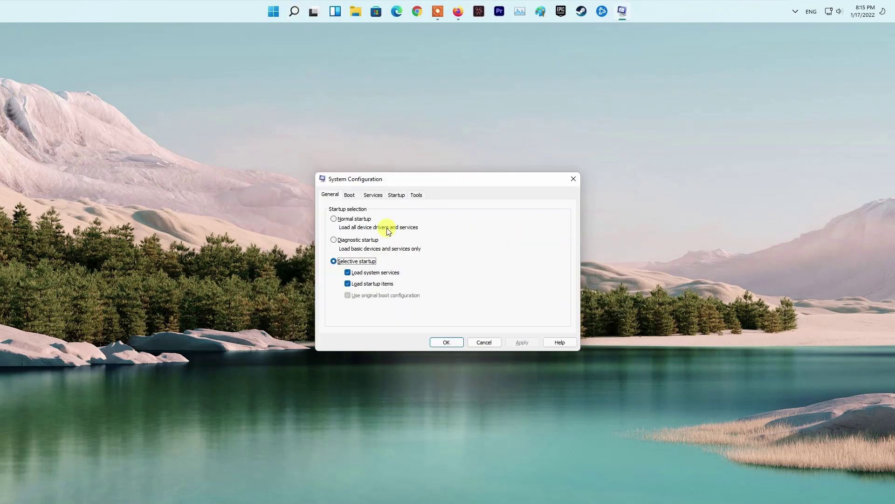
Hide all Microsoft services, disable every remaining service, and move to the Startup section.
{"action": "left_click", "coordinate": [372, 195]}
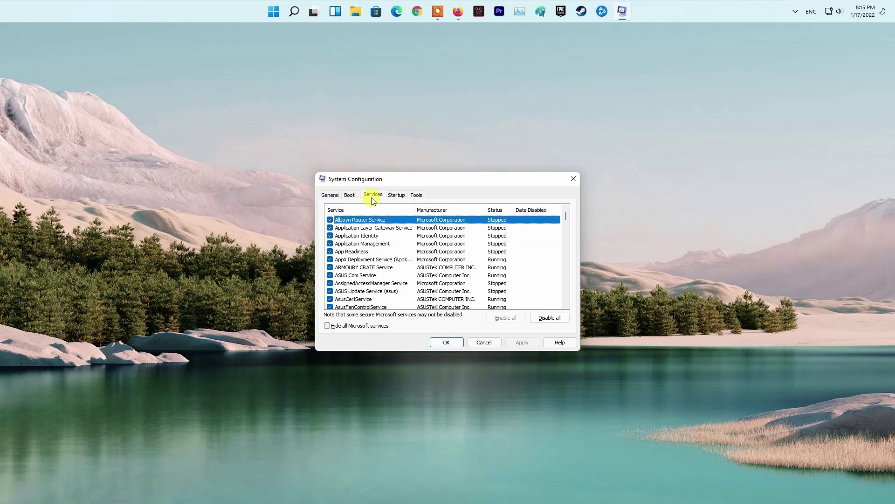
{"action": "left_click", "coordinate": [328, 327]}
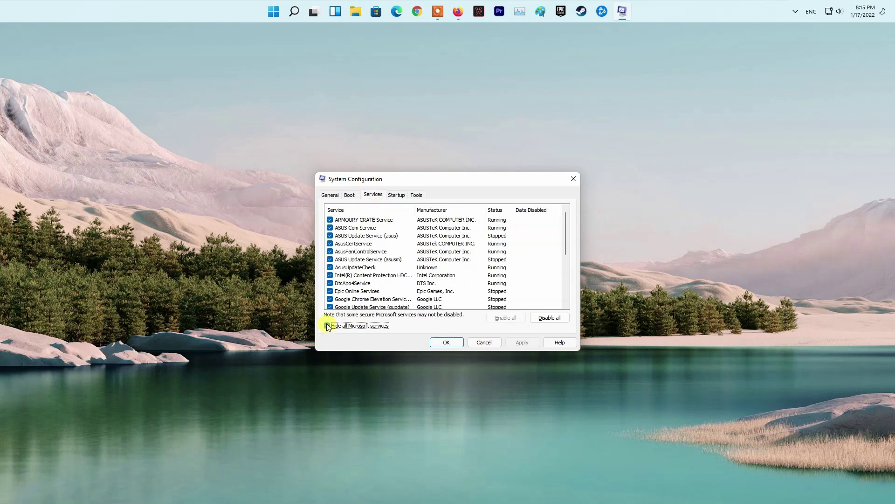
{"action": "left_click", "coordinate": [550, 319]}
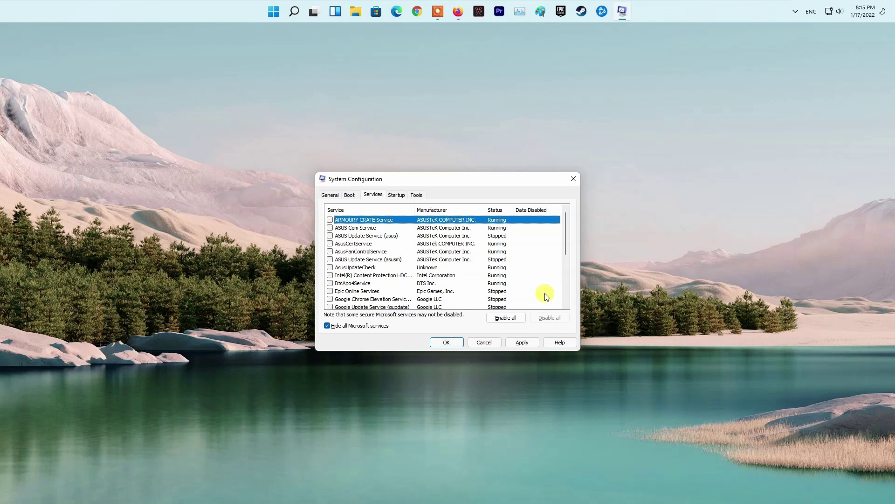
{"action": "left_click", "coordinate": [406, 197]}
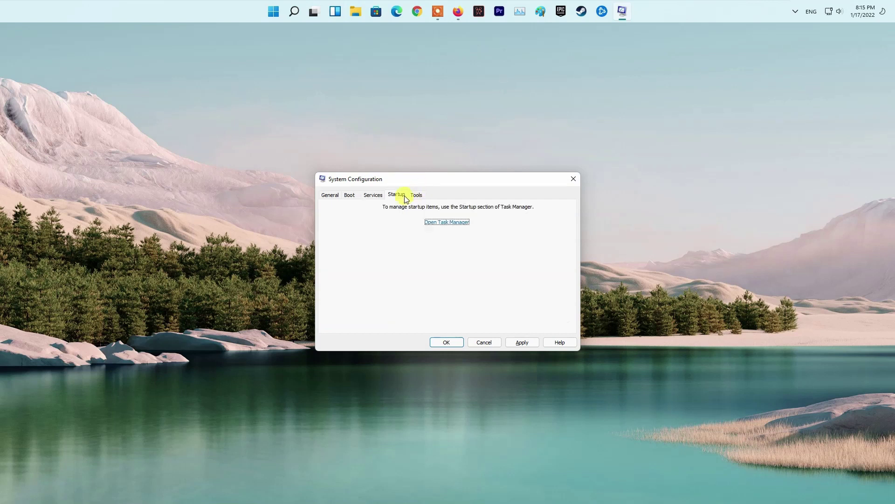
Open Task Manager's startup apps list and select the high-impact Dell Display Manager entry.
{"action": "left_click", "coordinate": [461, 223]}
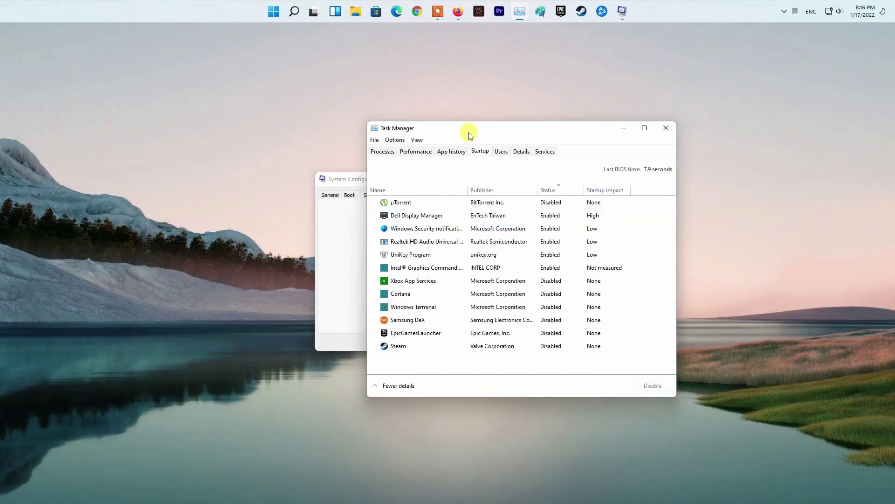
{"action": "left_click", "coordinate": [568, 215]}
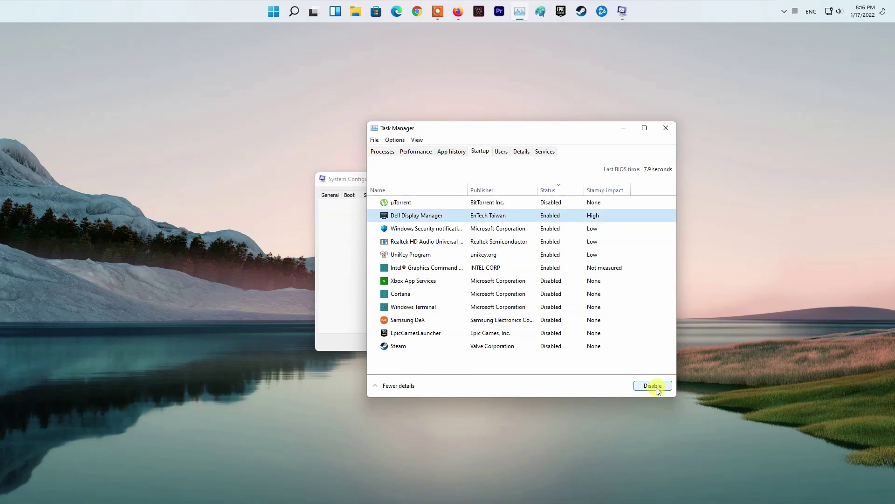